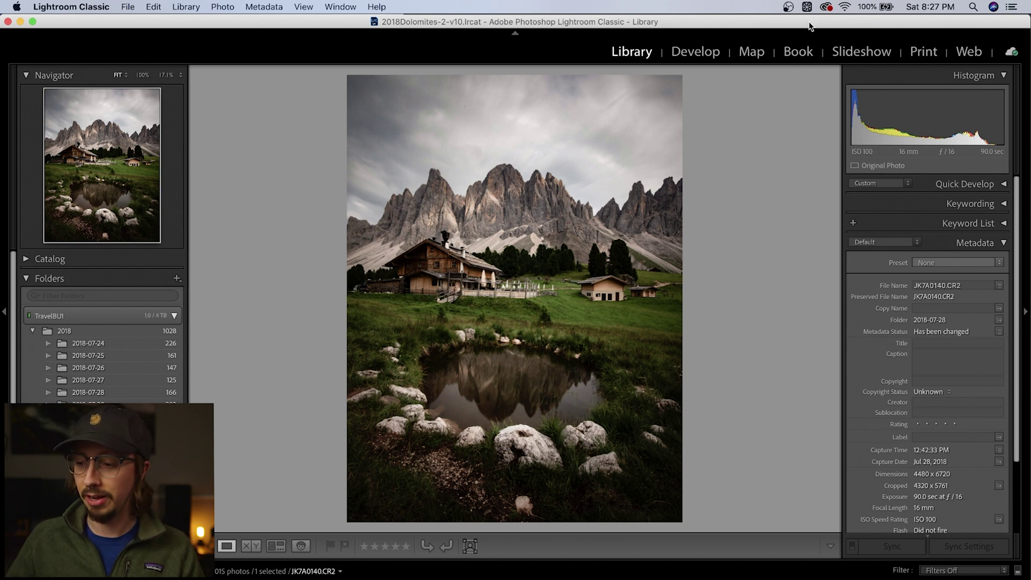
- After checking cloud sync status, create the synced 'Lightroom Sync' collection and drag the Dolomites photo into it
click(1010, 56)
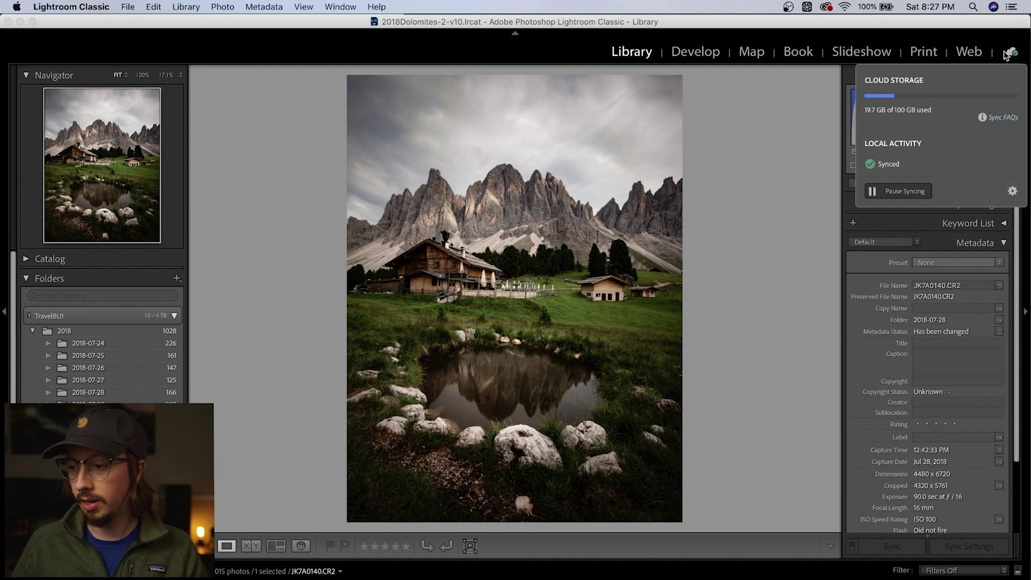
click(1003, 55)
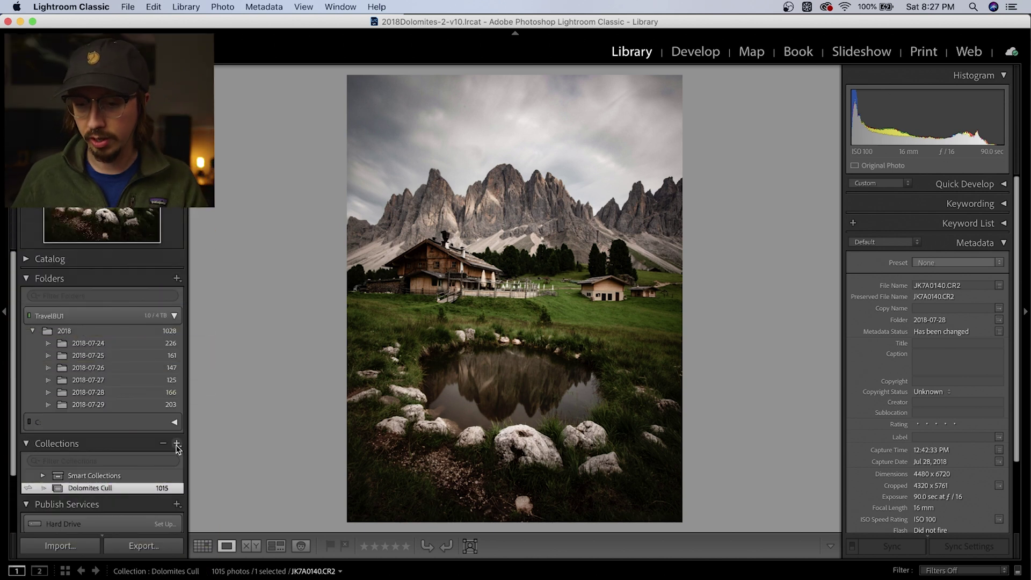
click(177, 444)
click(199, 456)
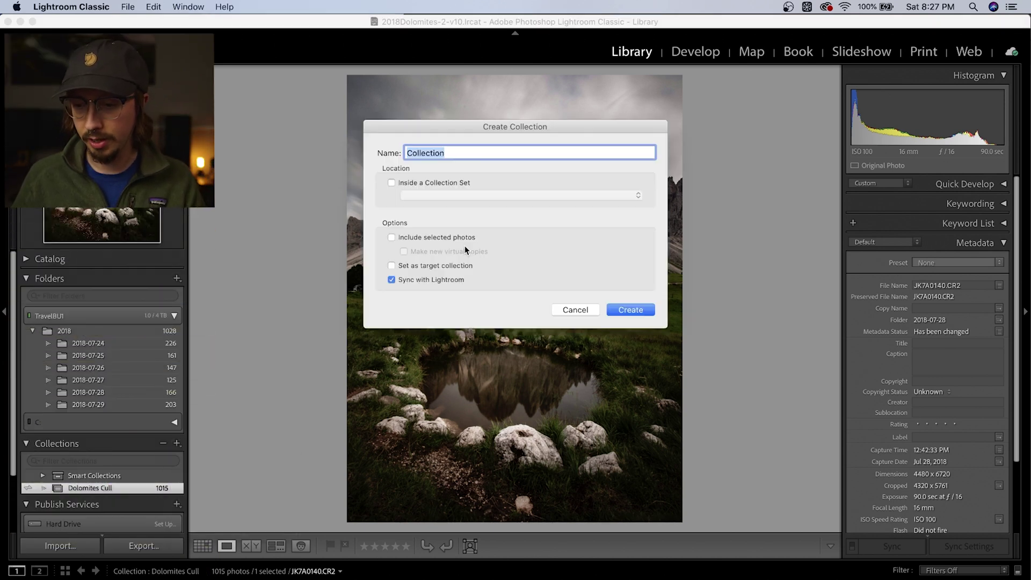
text(Lightroom Sync)
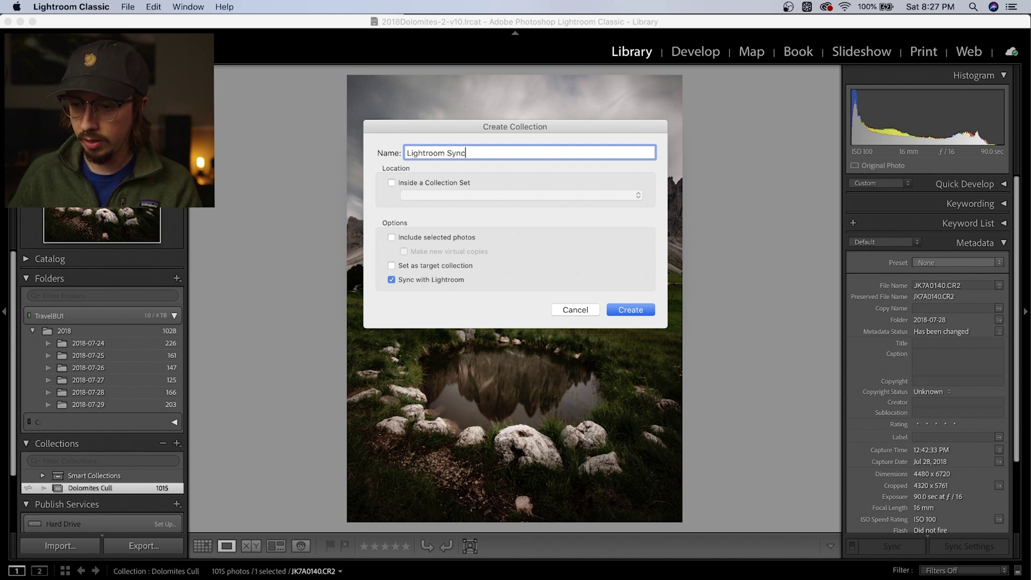
click(436, 241)
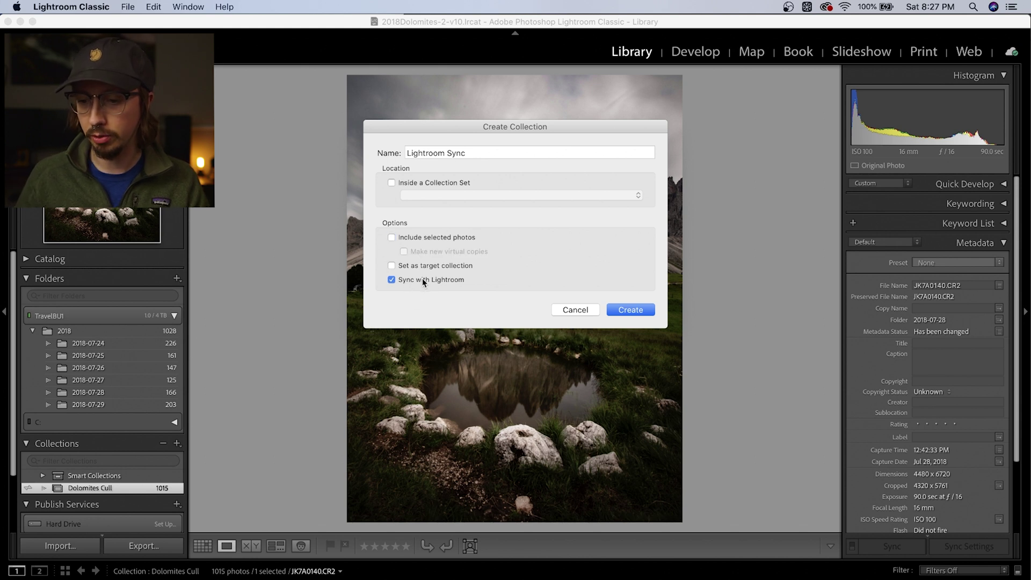
click(629, 310)
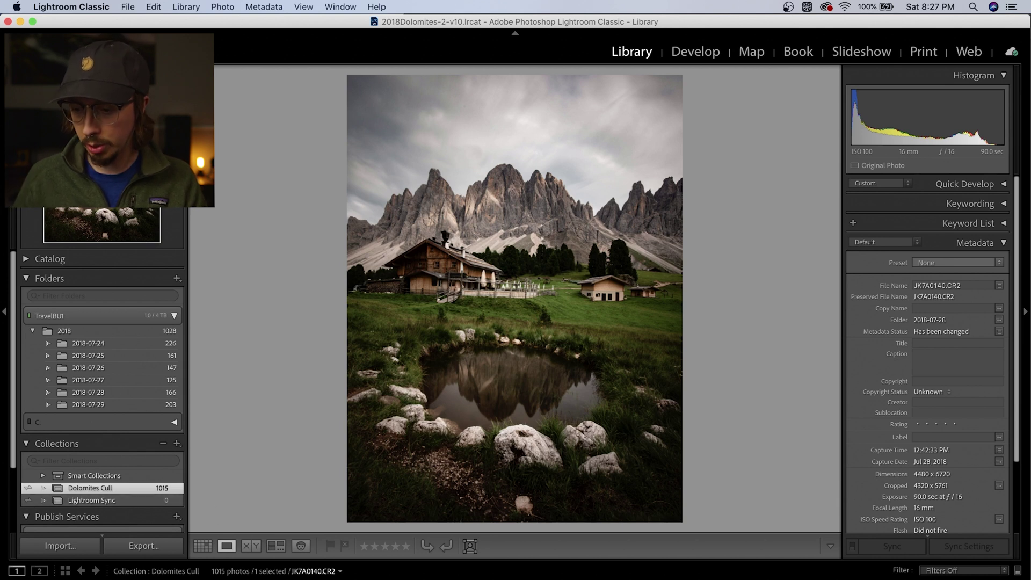
drag(252, 532, 92, 501)
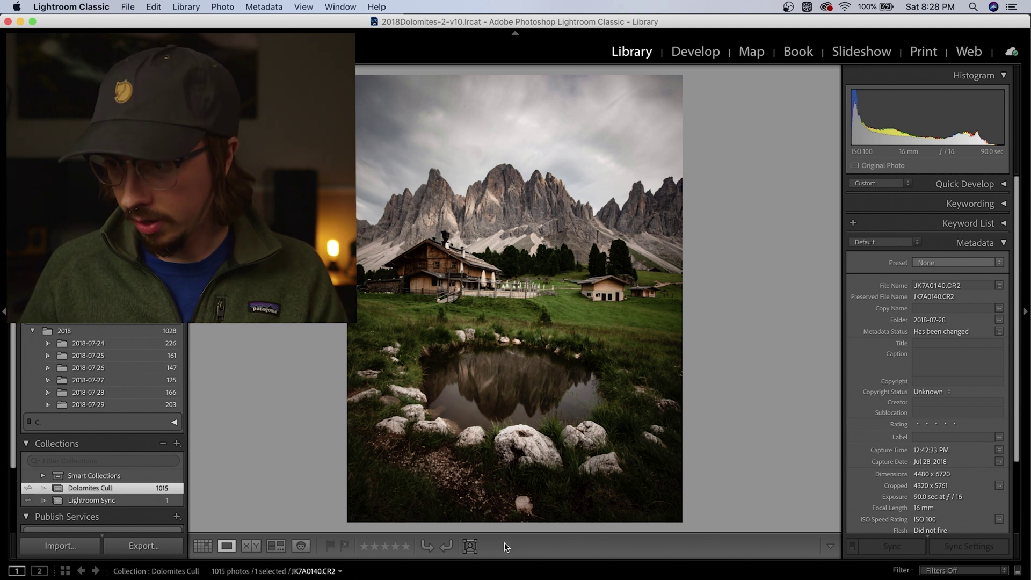
- View the synced Dolomites photo in the Lightroom Sync album in Lightroom, then go back to Lightroom Classic
key(super+Tab)
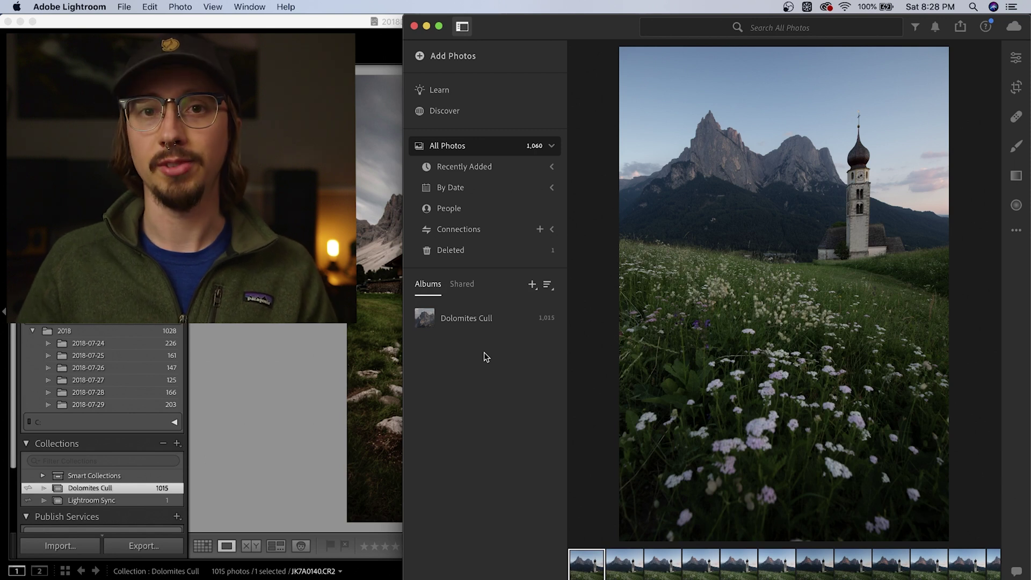
click(307, 23)
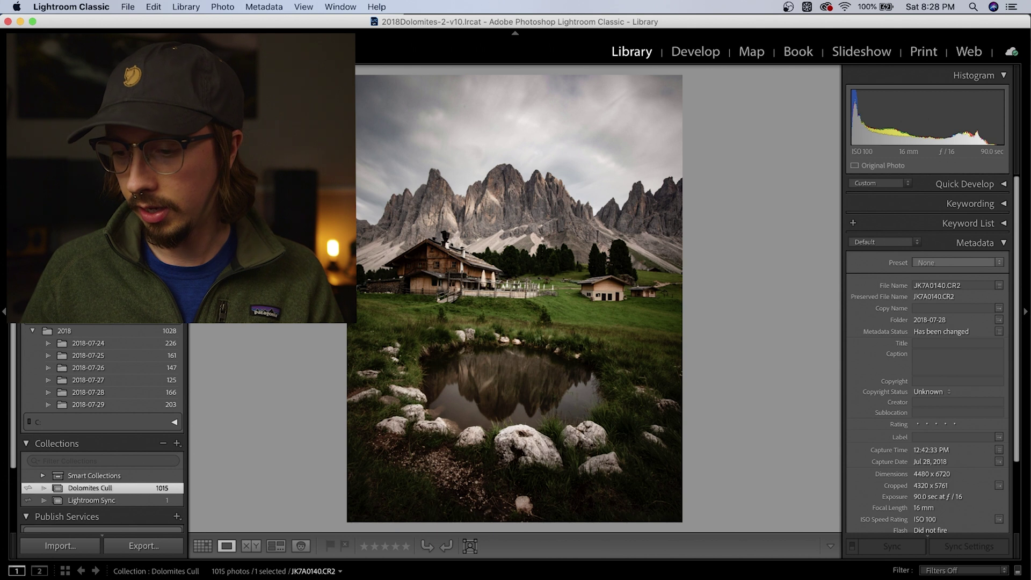
key(super+Tab)
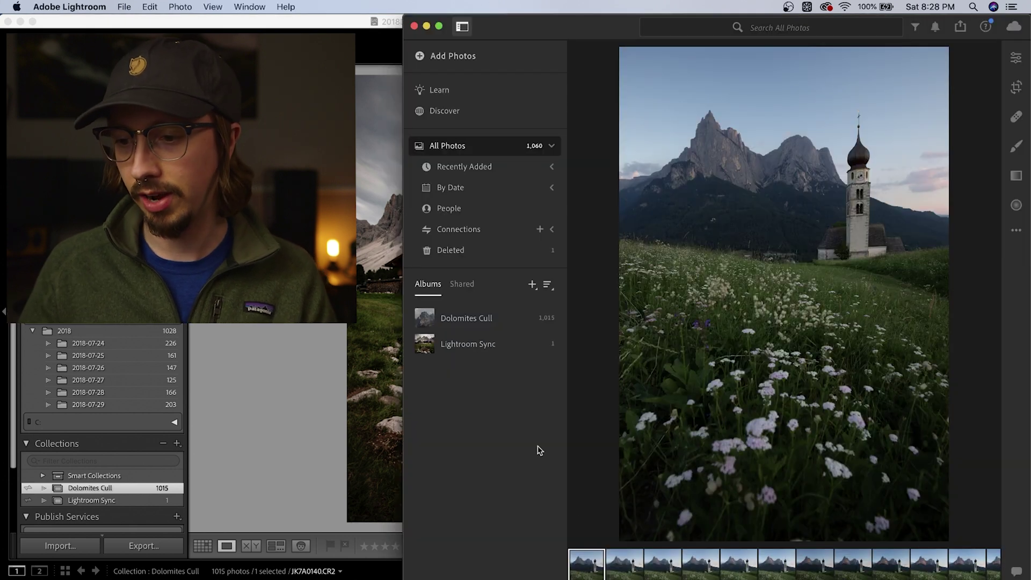
click(480, 354)
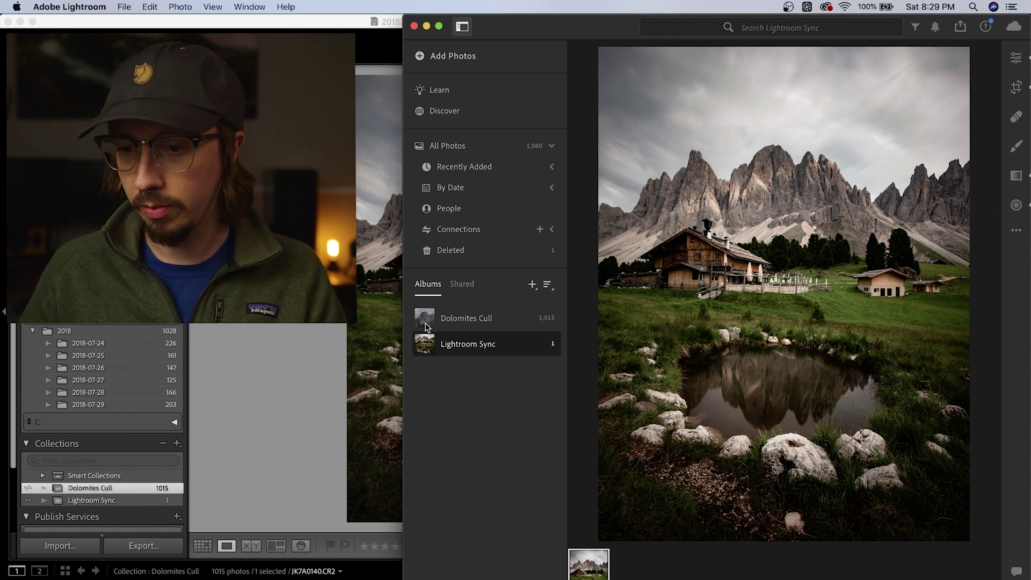
click(308, 24)
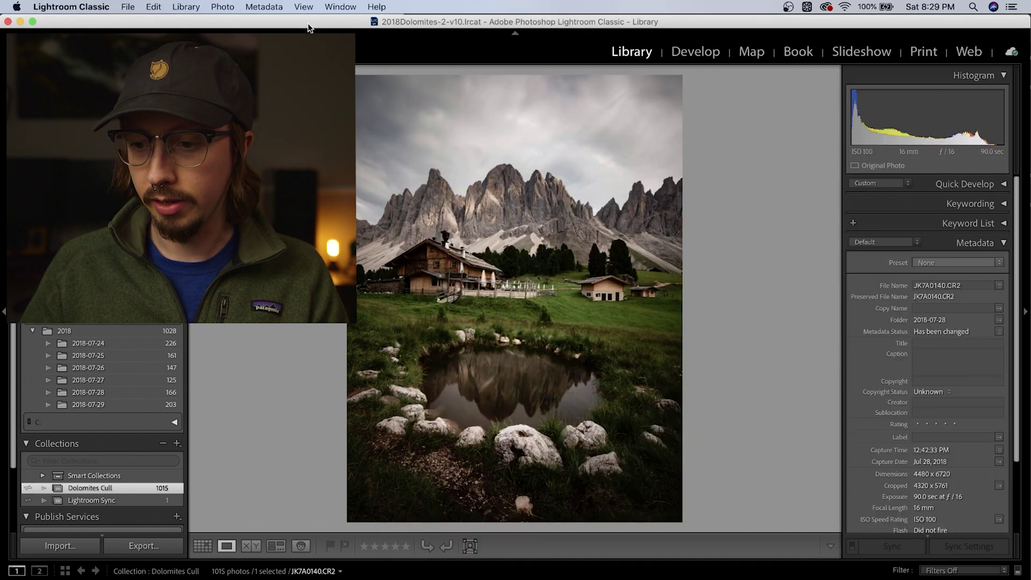
- In Develop, push Calibration Green Primary hue and saturation to +100, then bring Lightroom forward
click(695, 51)
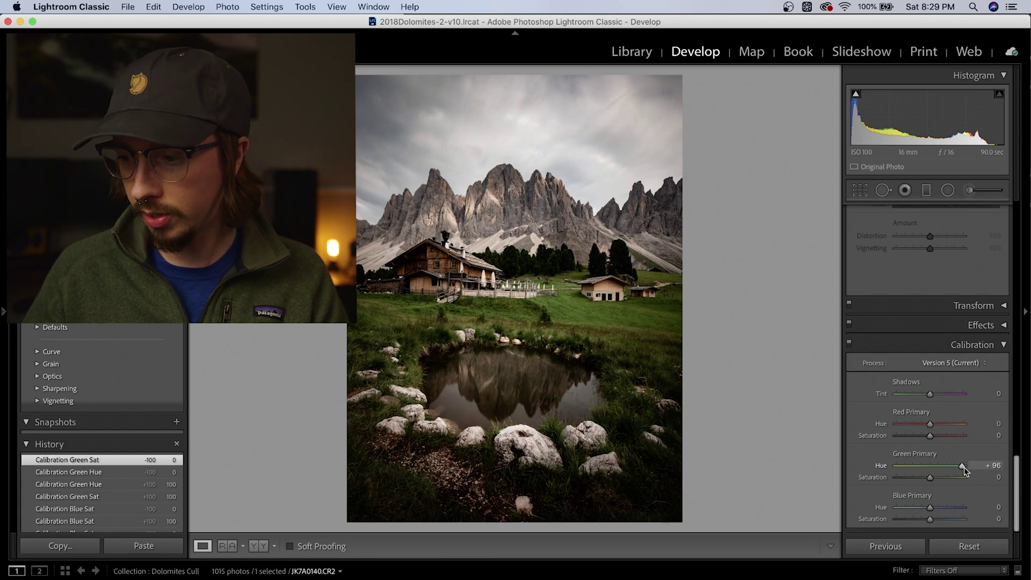
drag(967, 469, 976, 478)
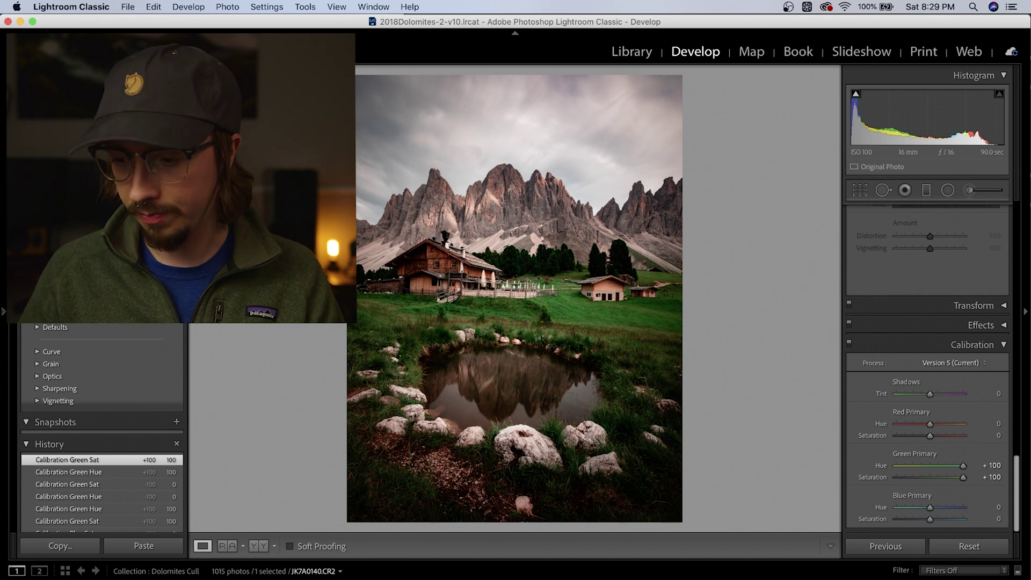
click(671, 577)
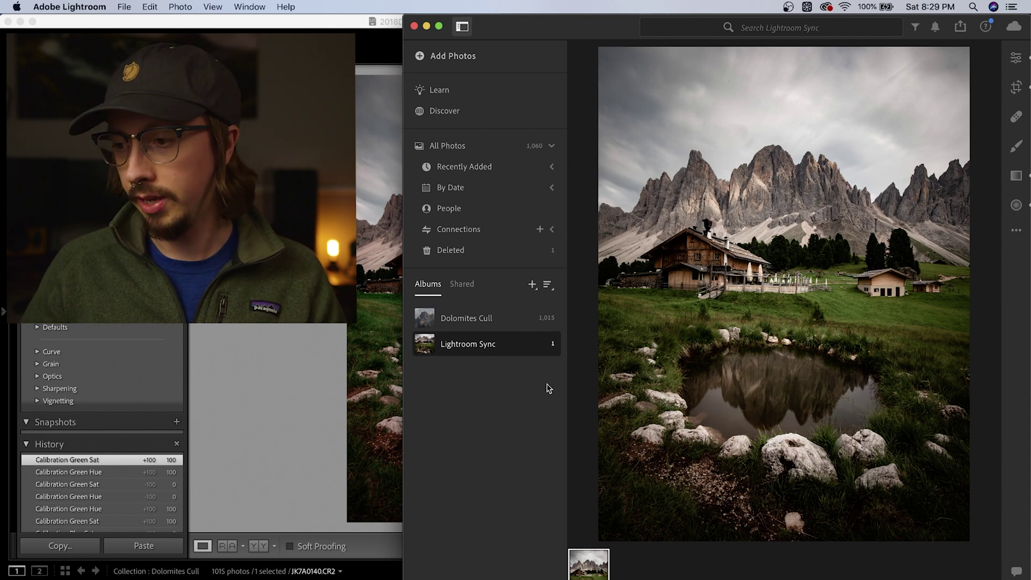
click(1014, 60)
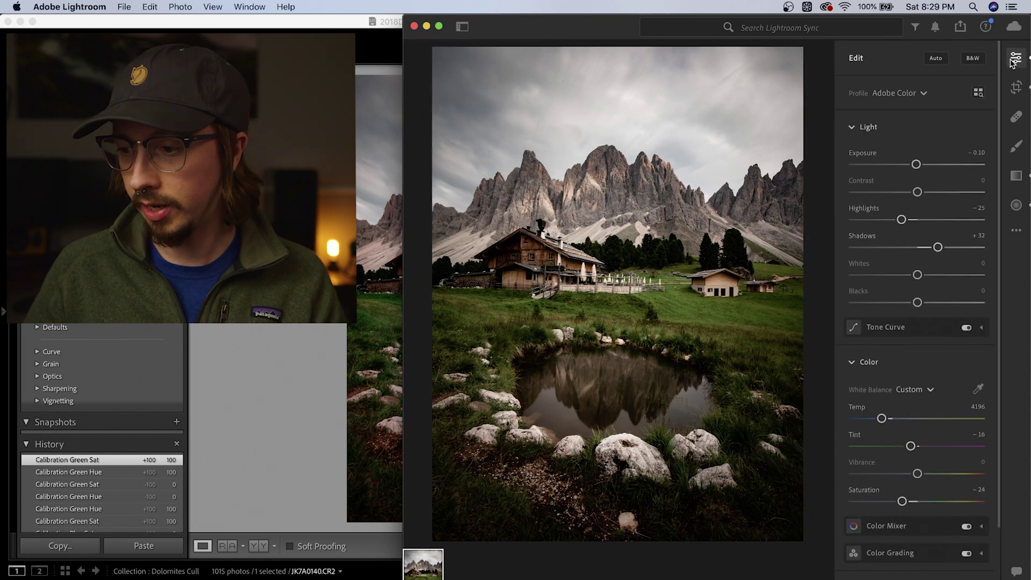
scroll(943, 342, down, 3)
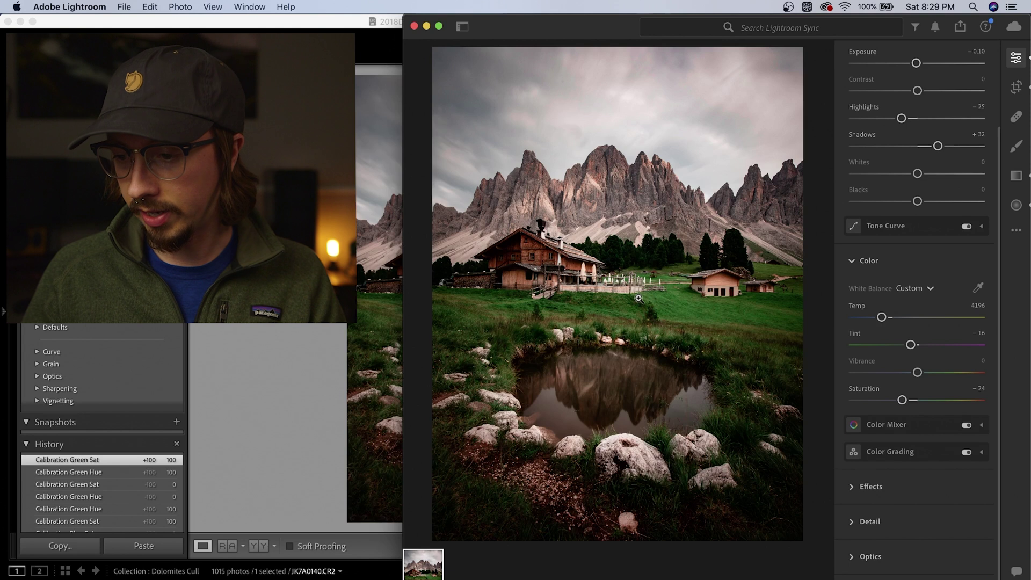
click(348, 23)
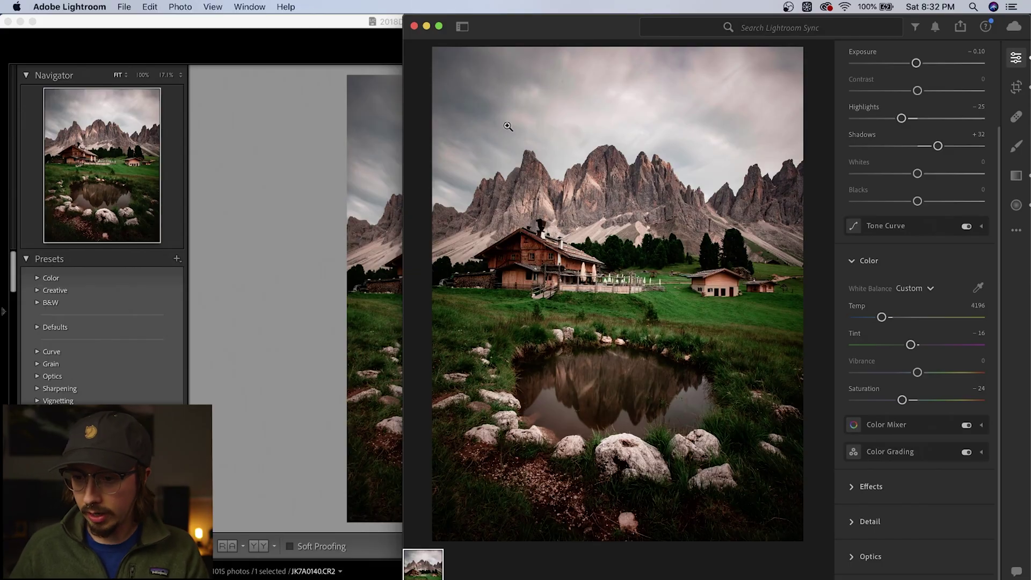
click(315, 23)
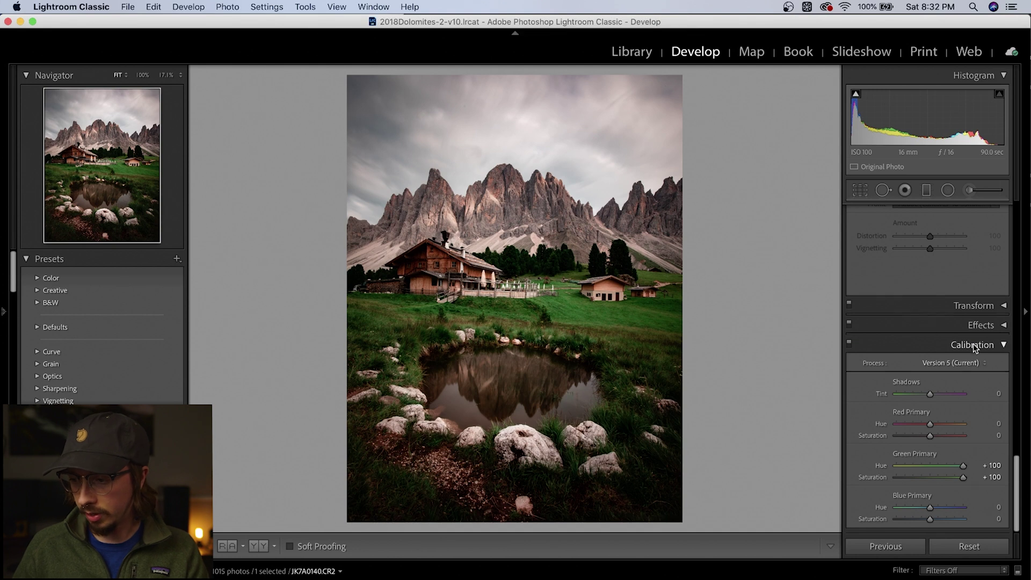
- Reset the Dolomites photo and set Calibration Blue Primary saturation to +100, then return to Lightroom
click(967, 546)
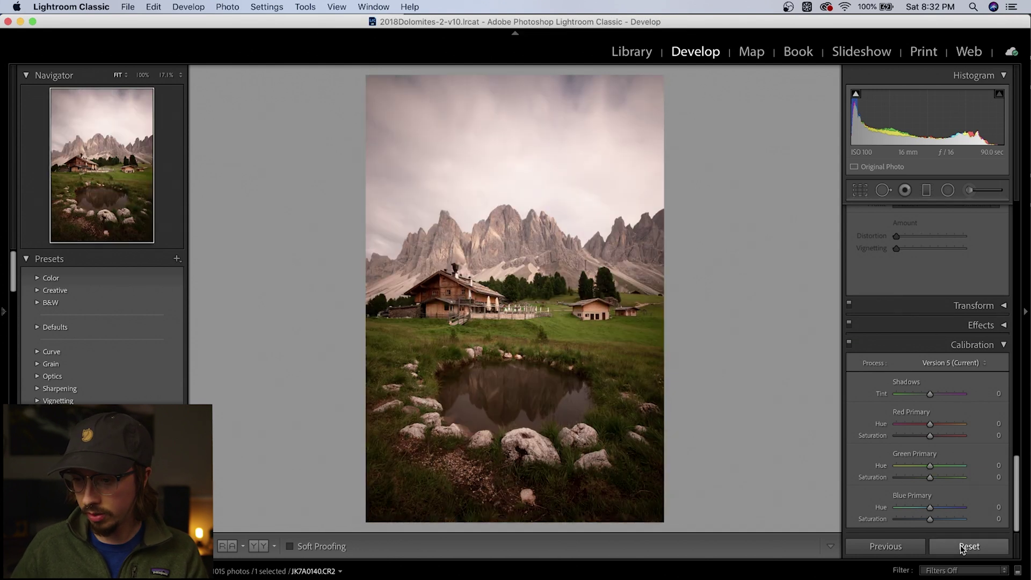
drag(931, 518, 969, 521)
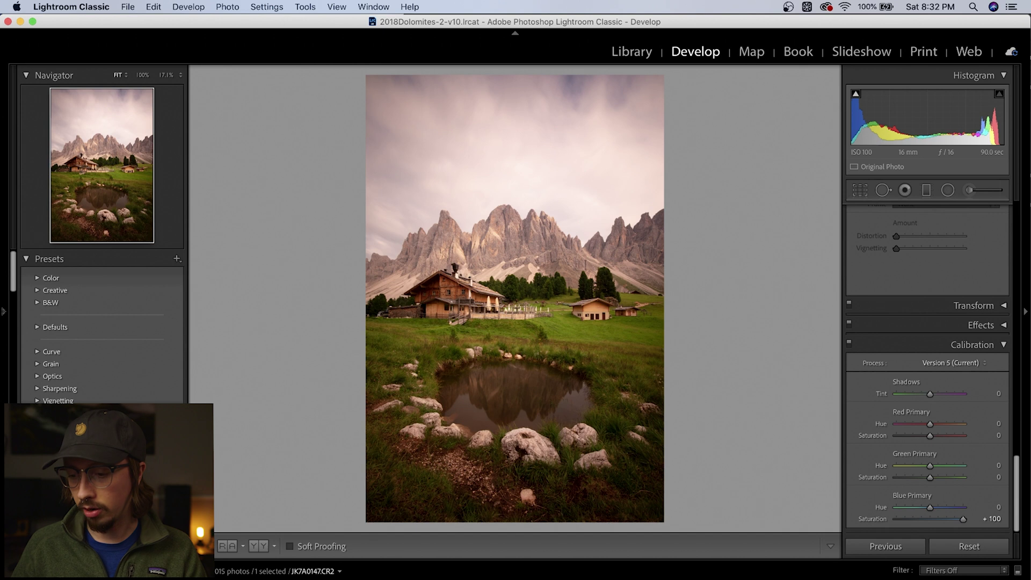
key(super+Tab)
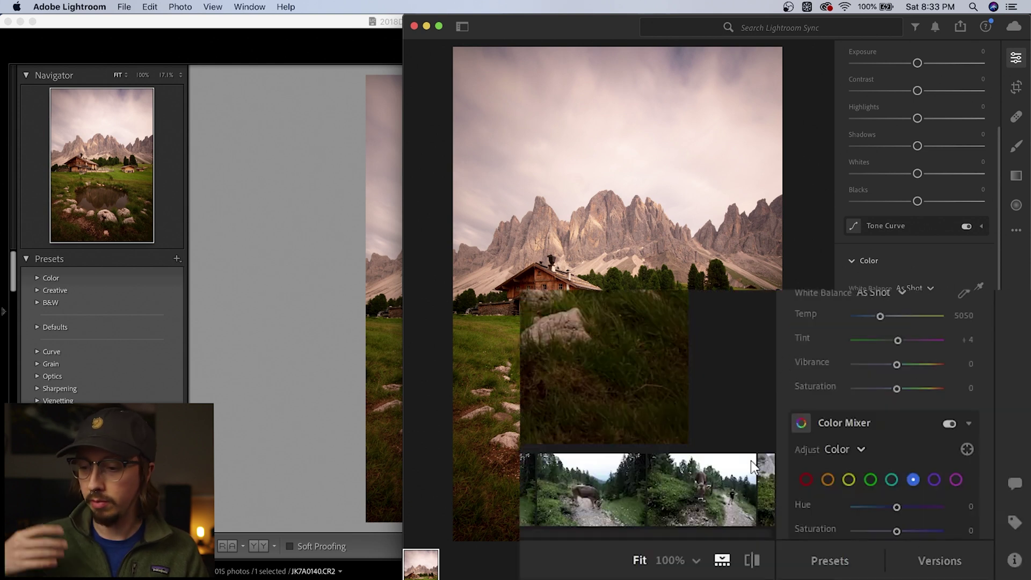
- Save a 'Blue Saturation 100' preset with Light, Color, Effects, Detail and Optics excluded
click(830, 564)
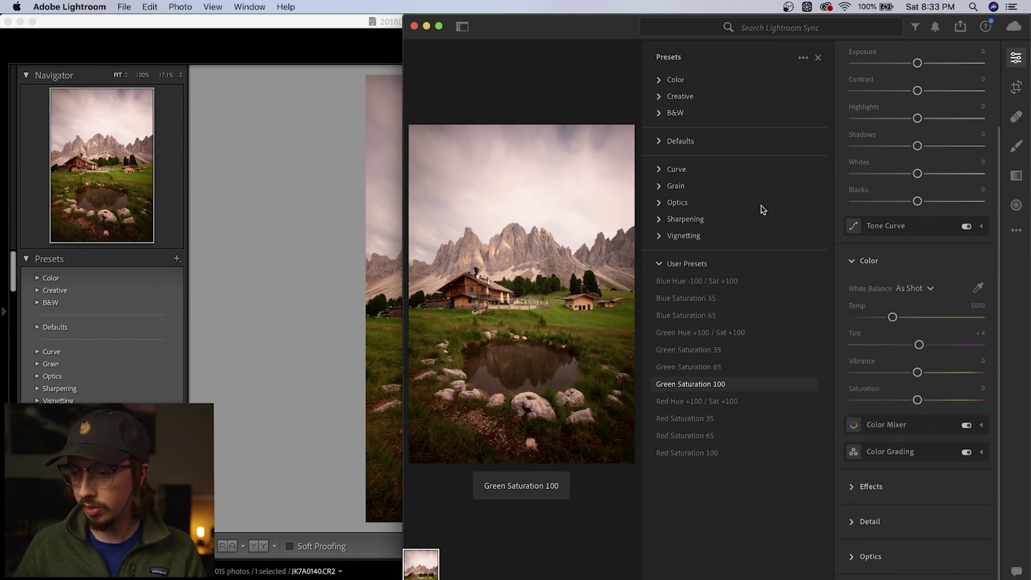
click(802, 59)
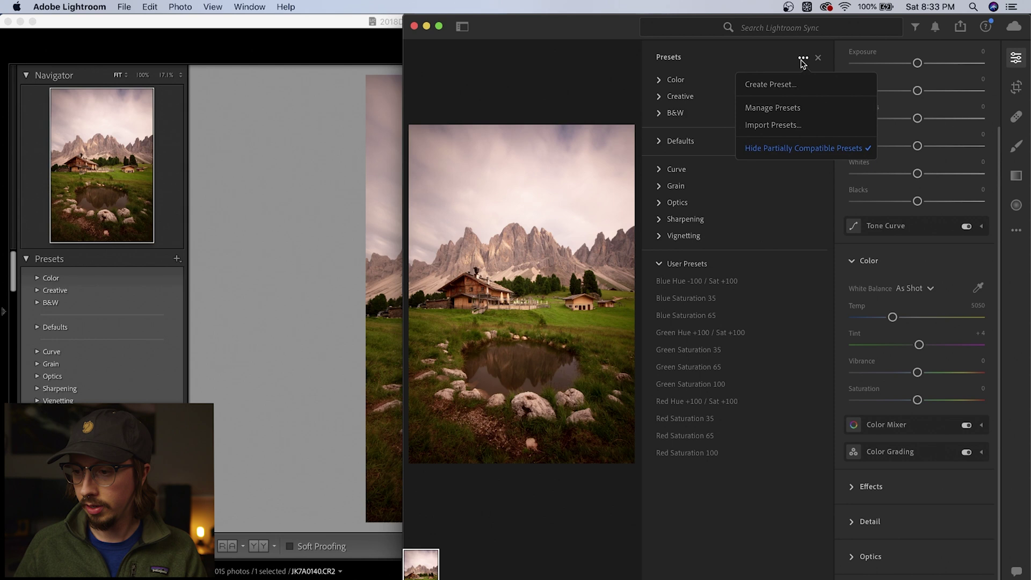
click(786, 84)
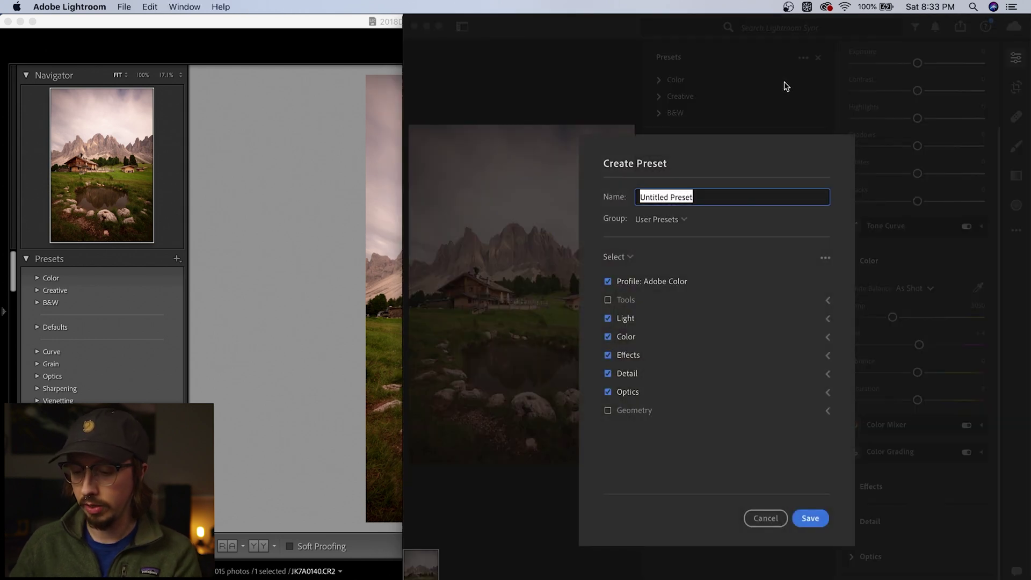
text(Blue Satu)
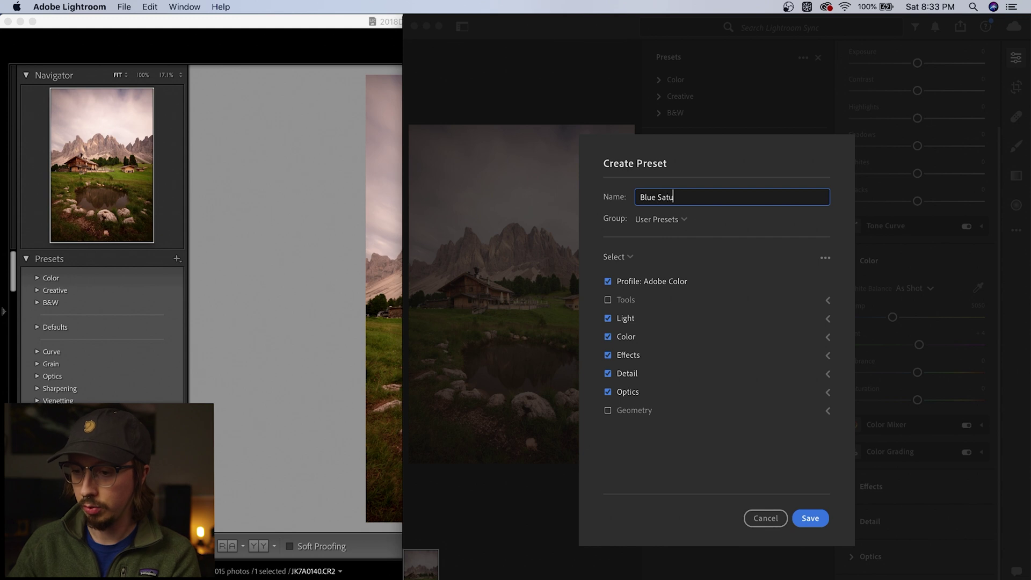
text(ration 100)
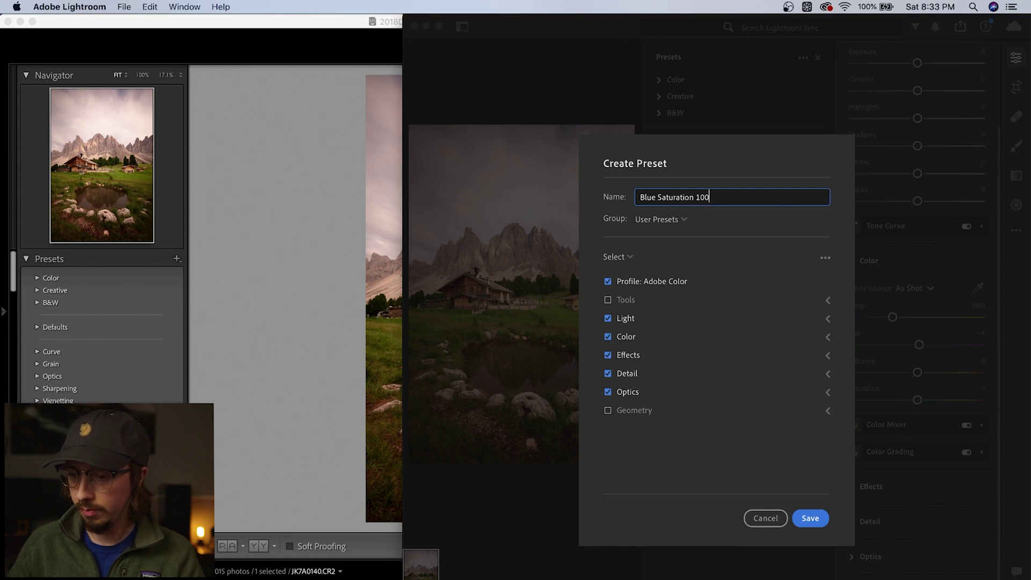
click(609, 318)
click(608, 336)
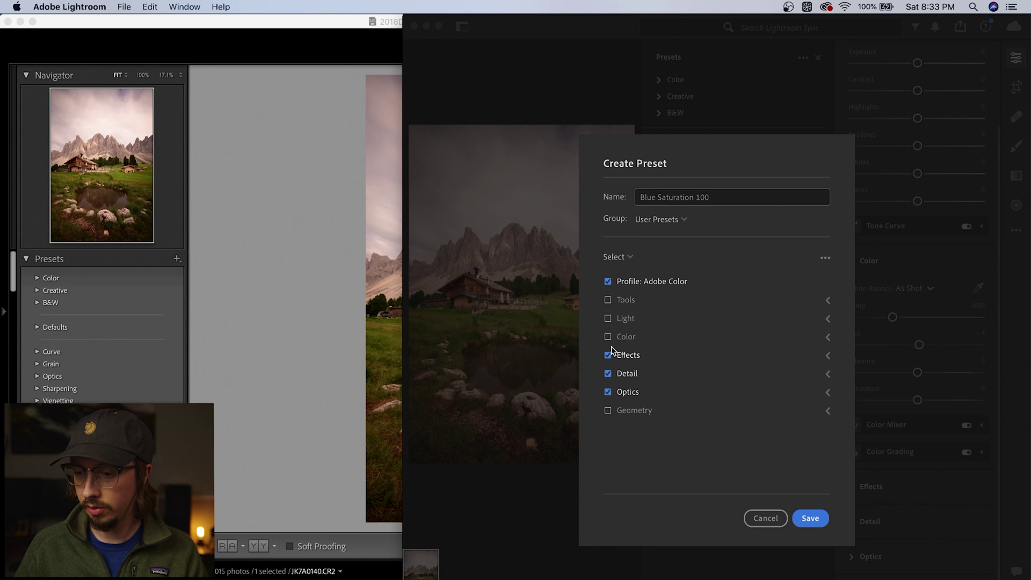
click(609, 356)
click(608, 374)
click(608, 392)
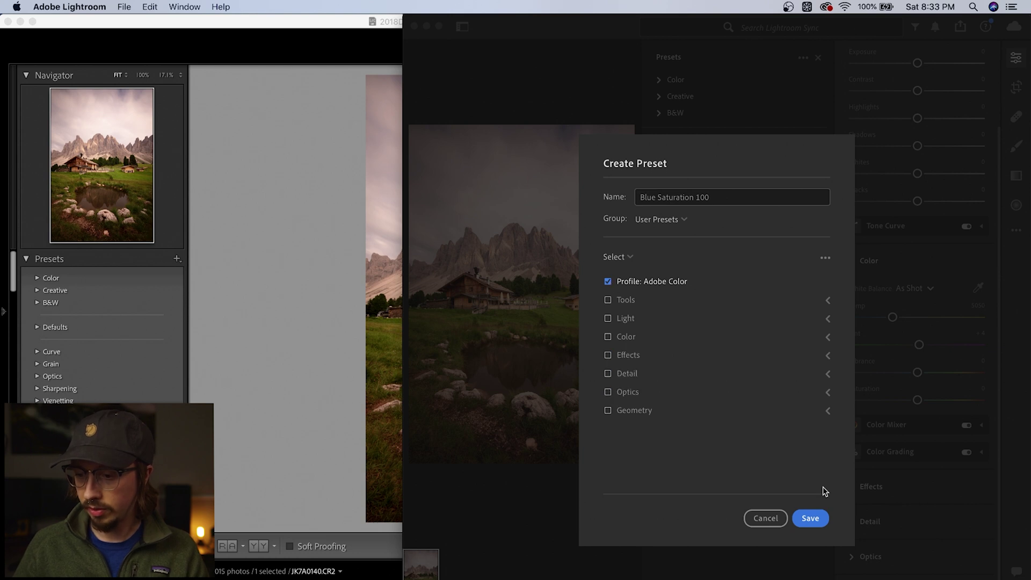
click(810, 518)
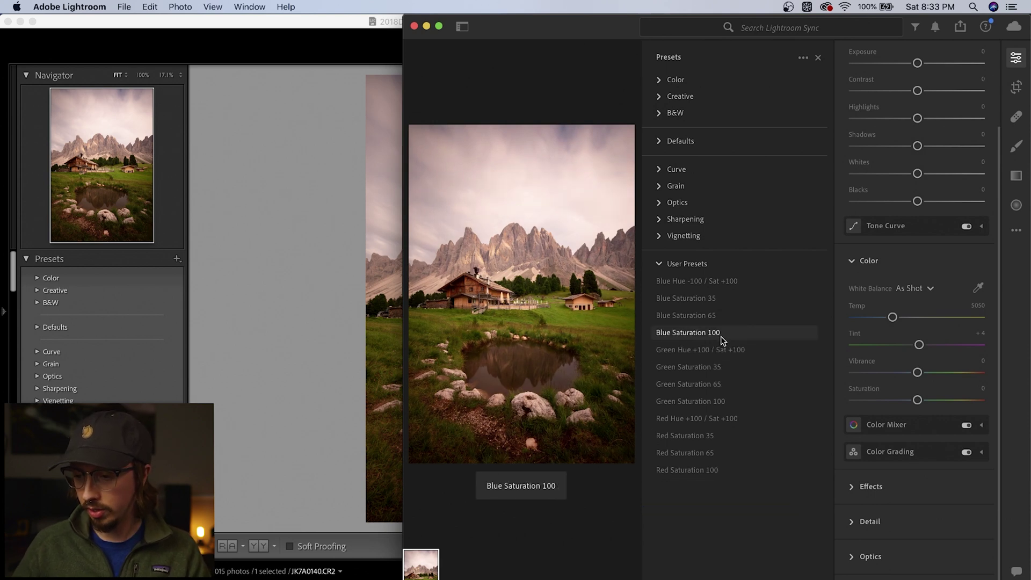
- Try the Green Saturation 100 and Blue Hue -100 / Sat +100 presets, ending on Red Hue +100 / Sat +100
click(716, 406)
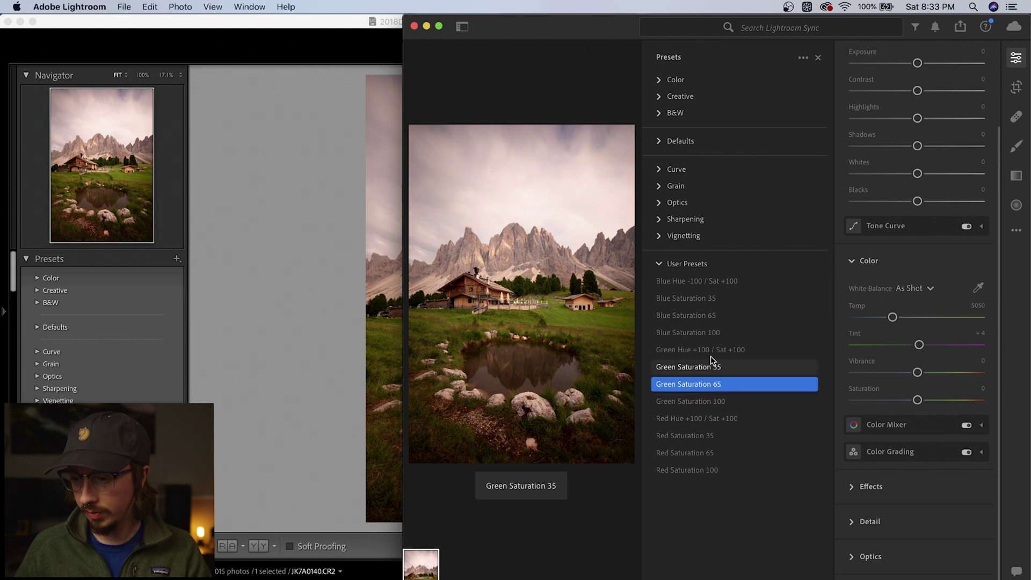
click(699, 282)
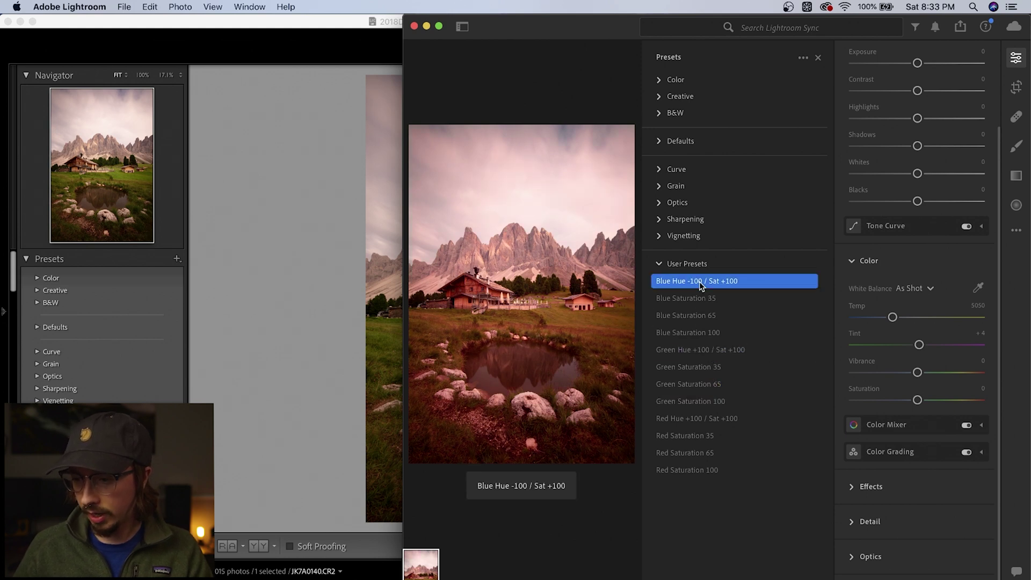
click(716, 419)
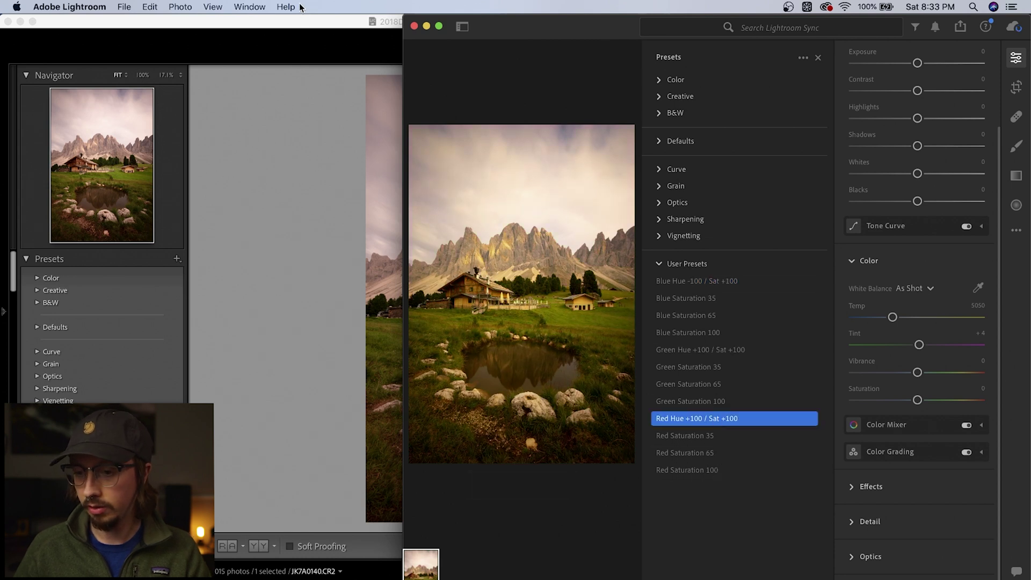